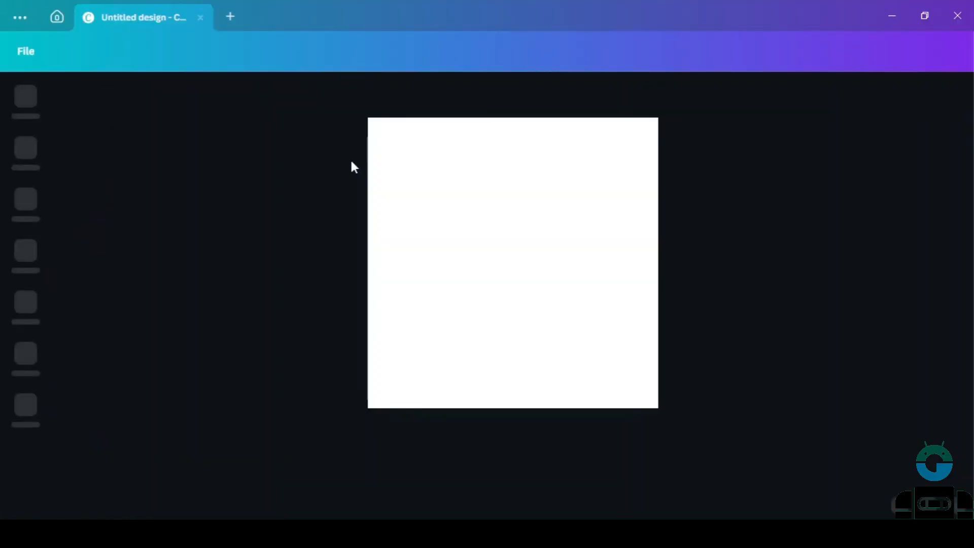
Add a heading containing only the letter "D" to the blank logo page
left_click(23, 211)
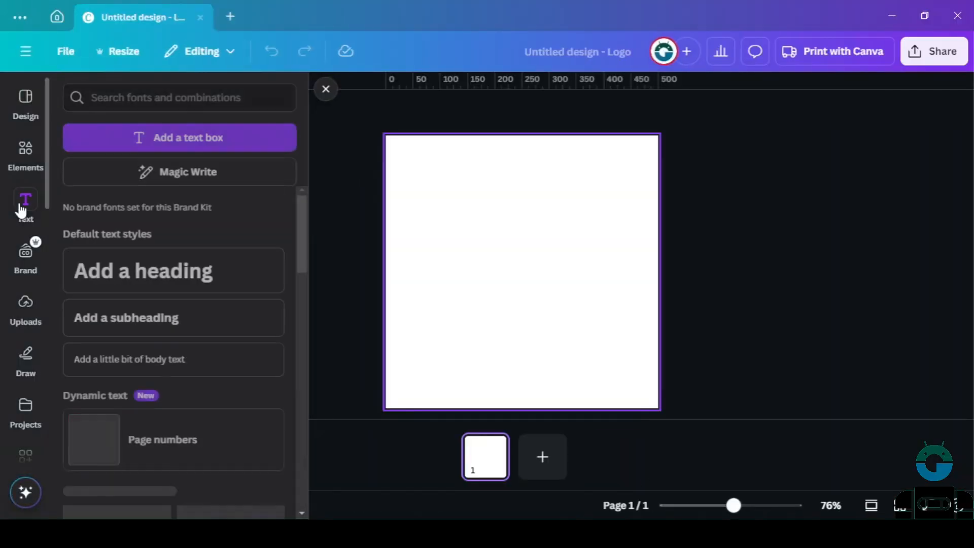
left_click(176, 281)
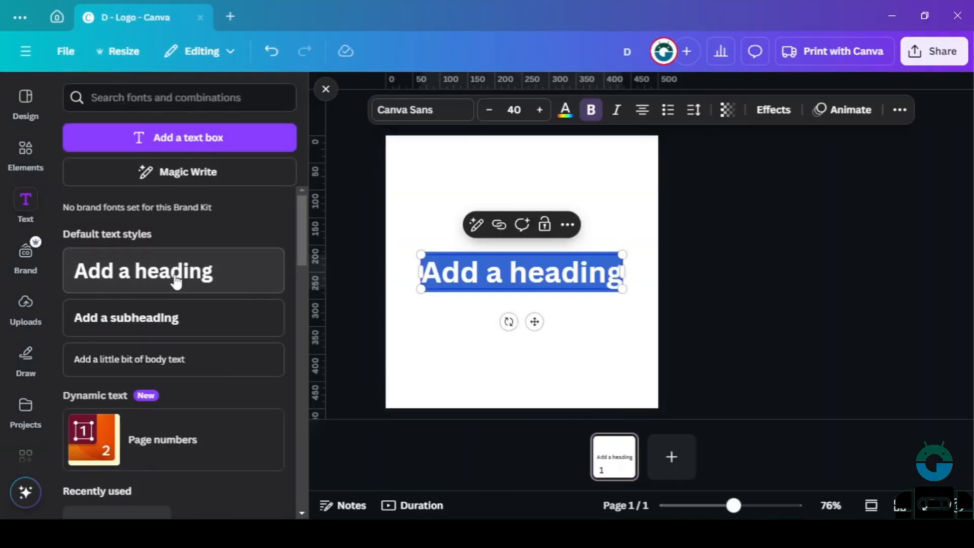
type("D")
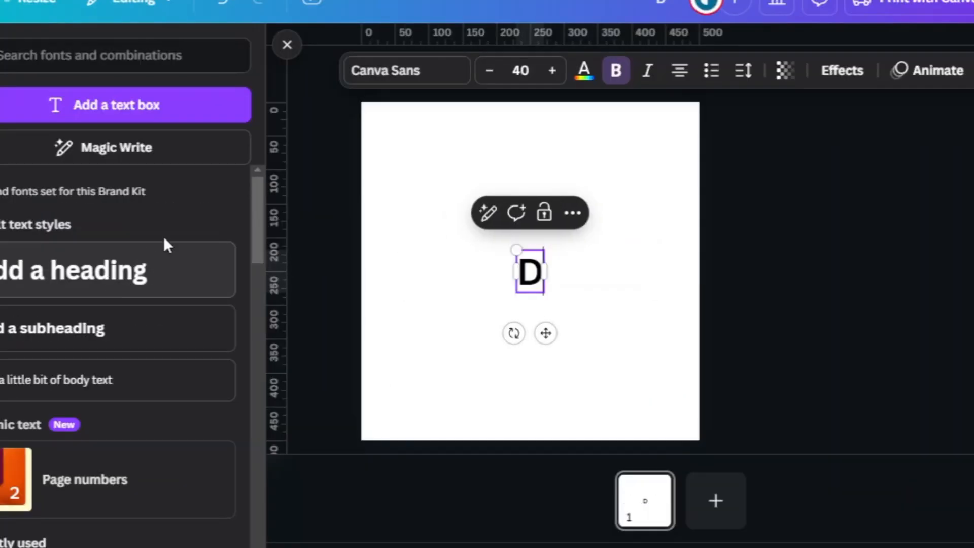
left_click(613, 279)
left_click(535, 283)
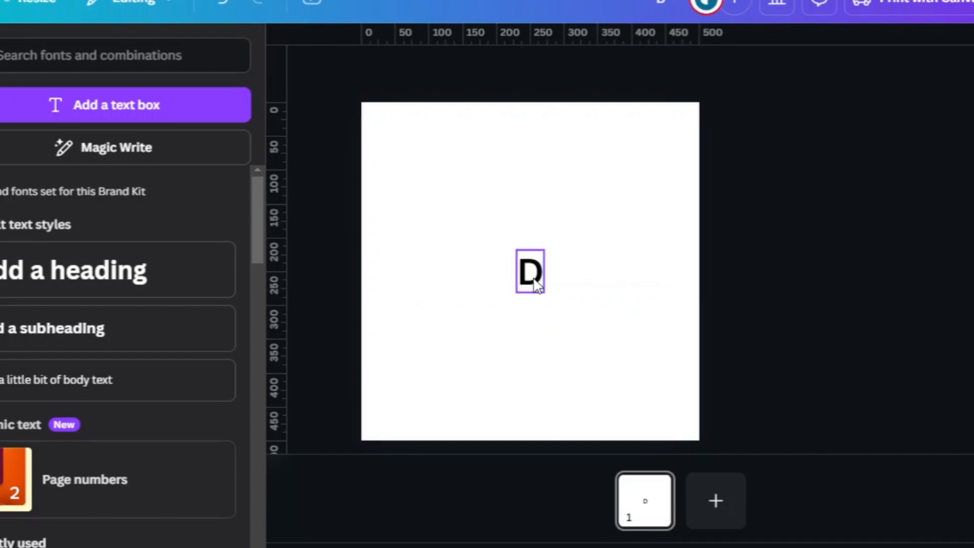
Change the letter D's font to MediaPro Heavy Condensed from the recently used fonts
left_click(386, 71)
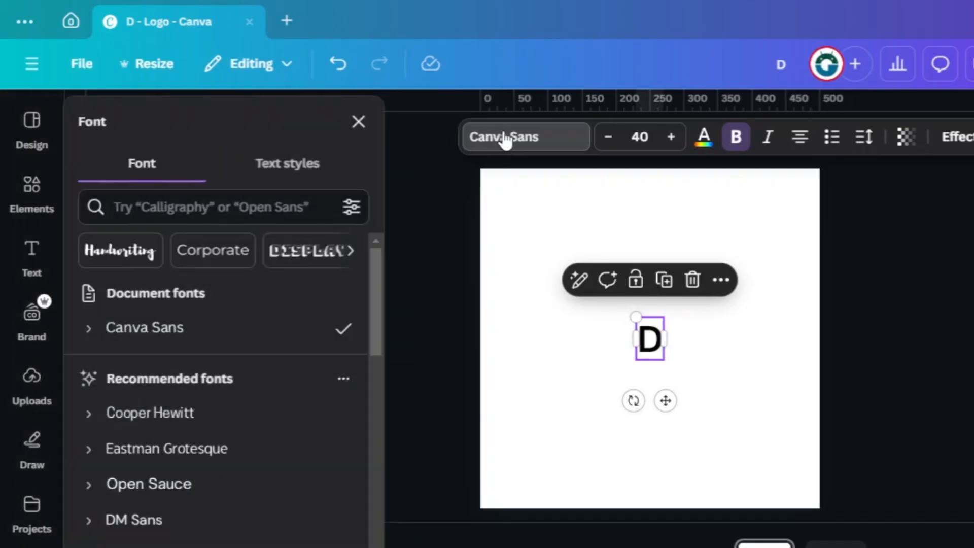
scroll(181, 324, "down", 3)
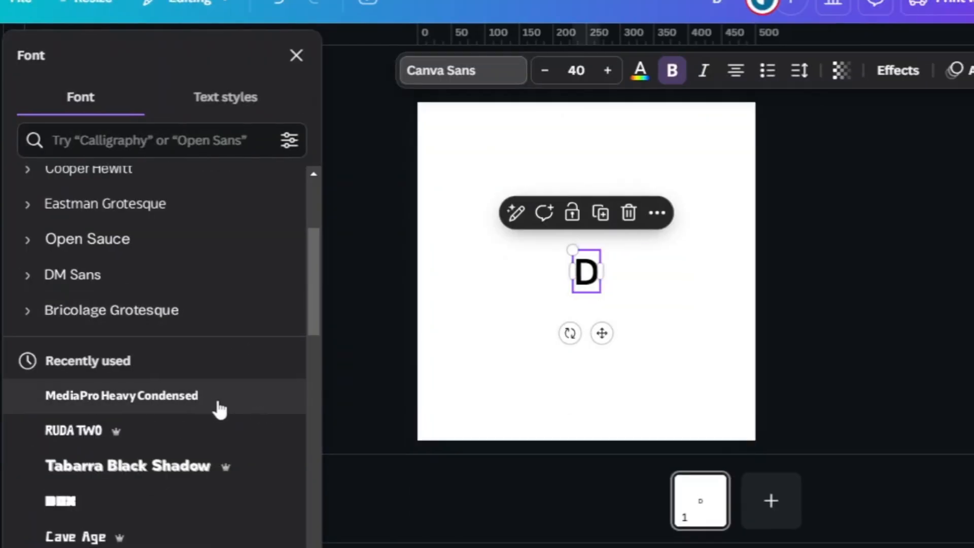
left_click(280, 408)
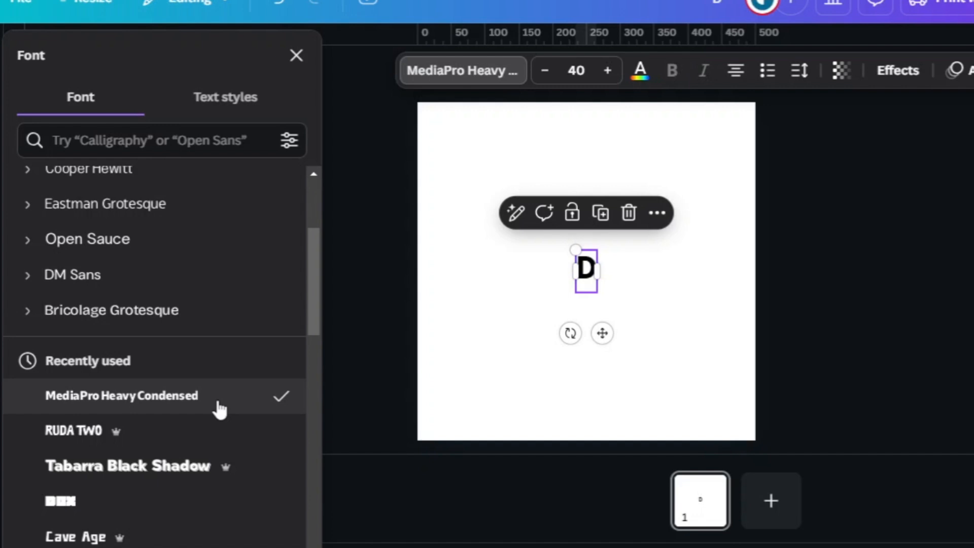
left_click(776, 312)
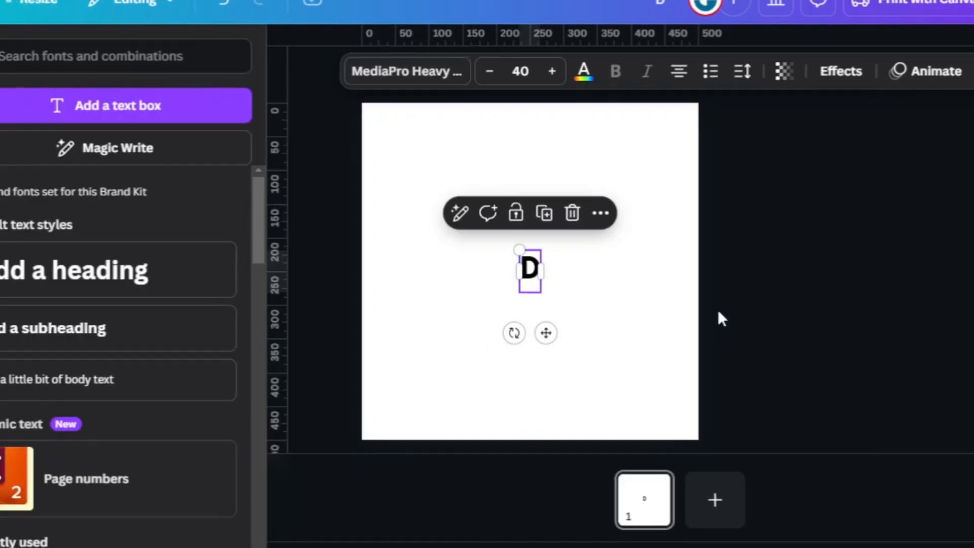
Enlarge the D to a font size of about 276 and centre it horizontally on the page
left_click_drag(519, 250, 435, 153)
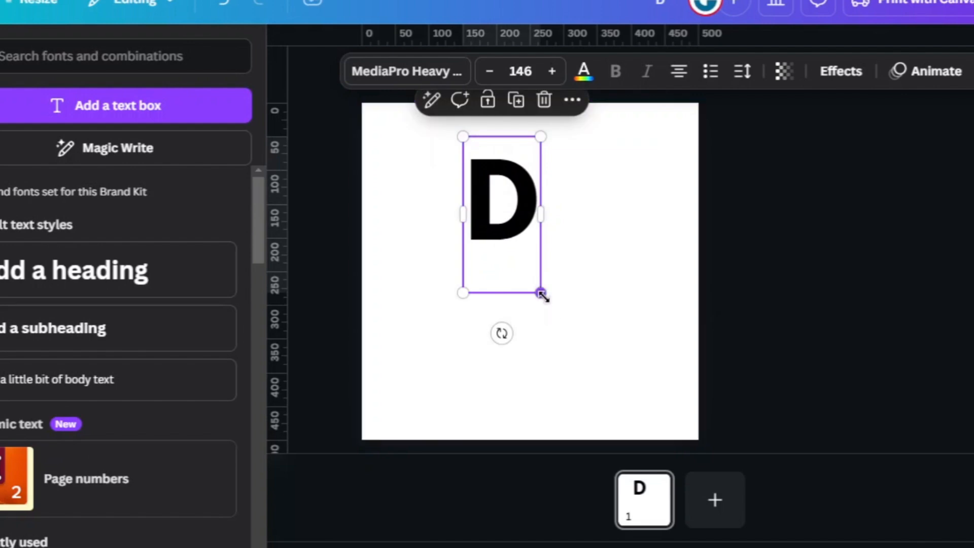
left_click_drag(542, 291, 636, 432)
mouse_move(583, 305)
left_mouse_down()
mouse_move(576, 320)
mouse_move(576, 308)
left_mouse_up()
Recolour the D dark teal with a custom hex code beginning #02595
left_click(705, 82)
left_click(98, 190)
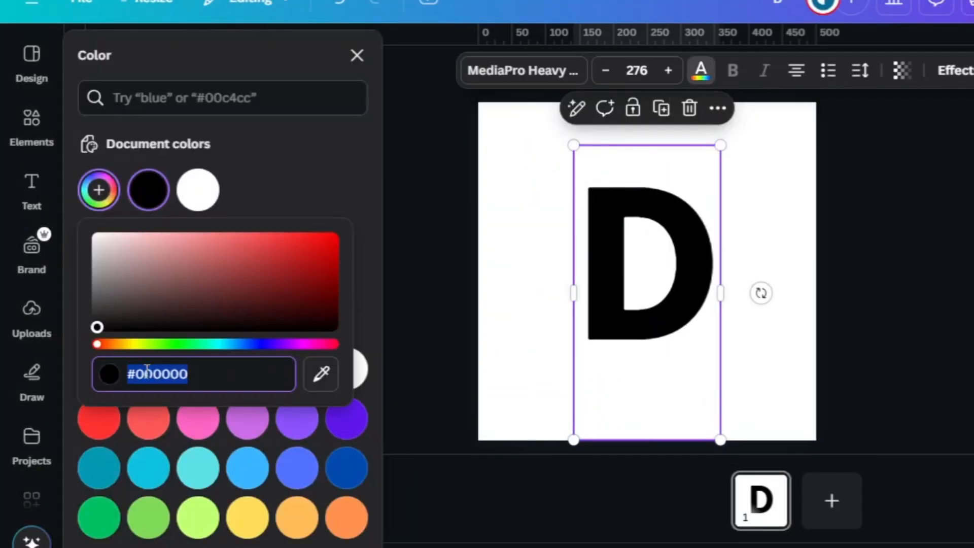
type("#02595")
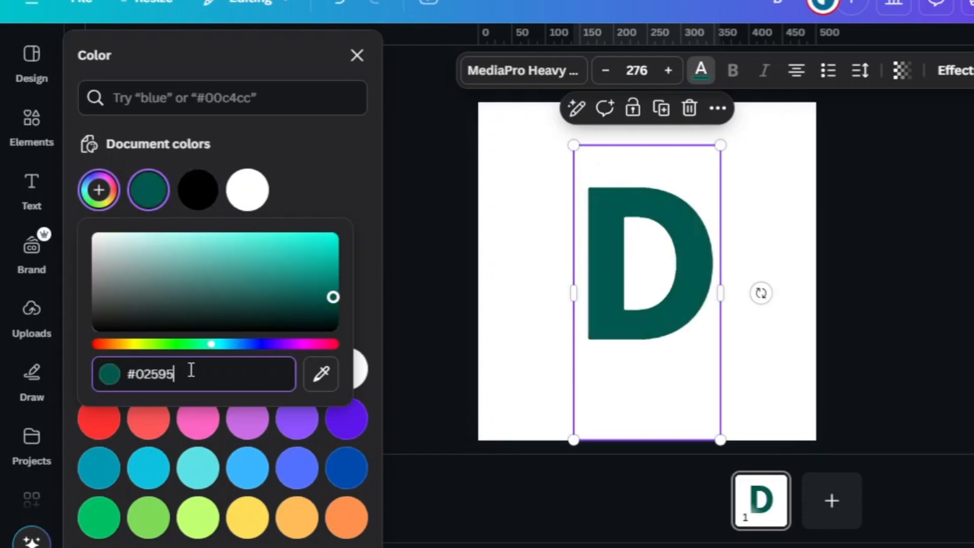
left_click(862, 274)
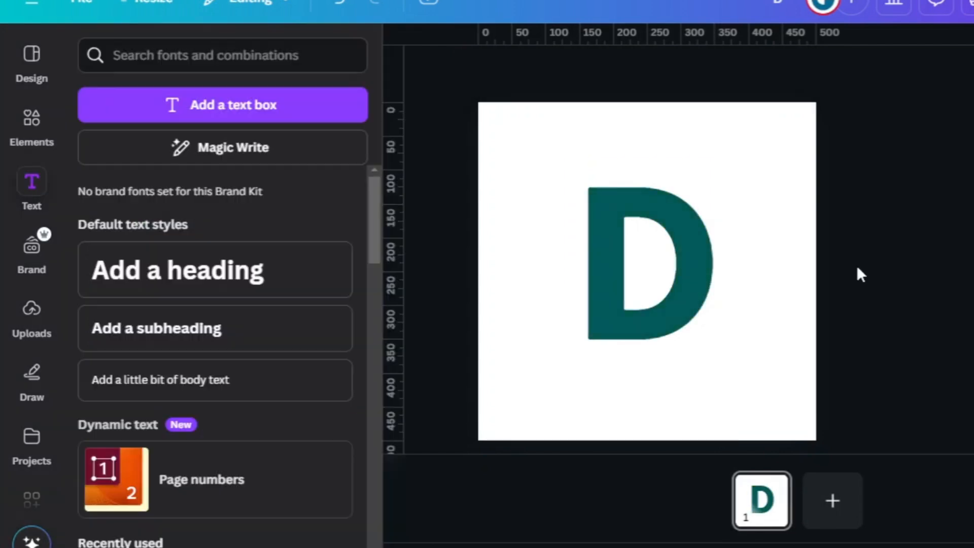
Add two blank pages to the design and copy the teal D from page 1
left_click(825, 523)
left_click(865, 525)
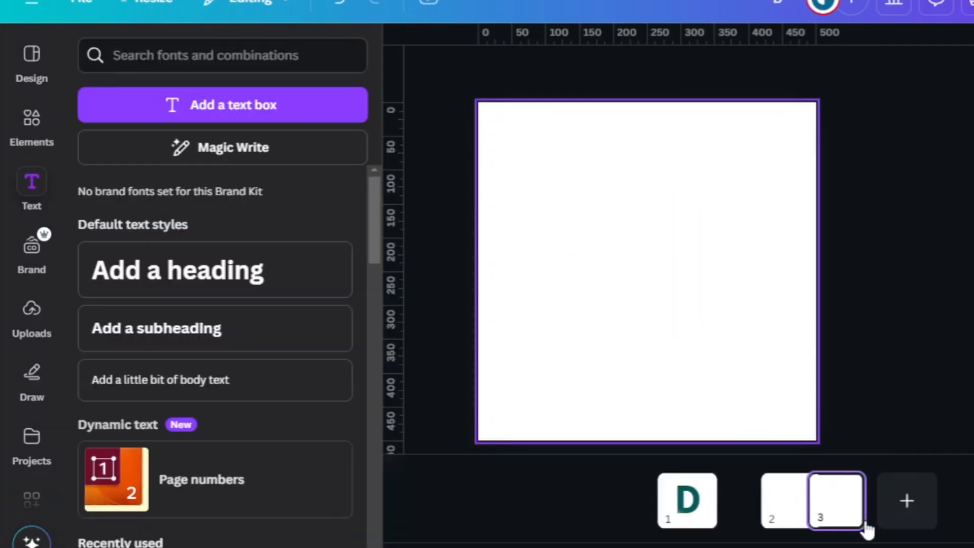
left_click(688, 499)
left_click(650, 305)
right_click(653, 312)
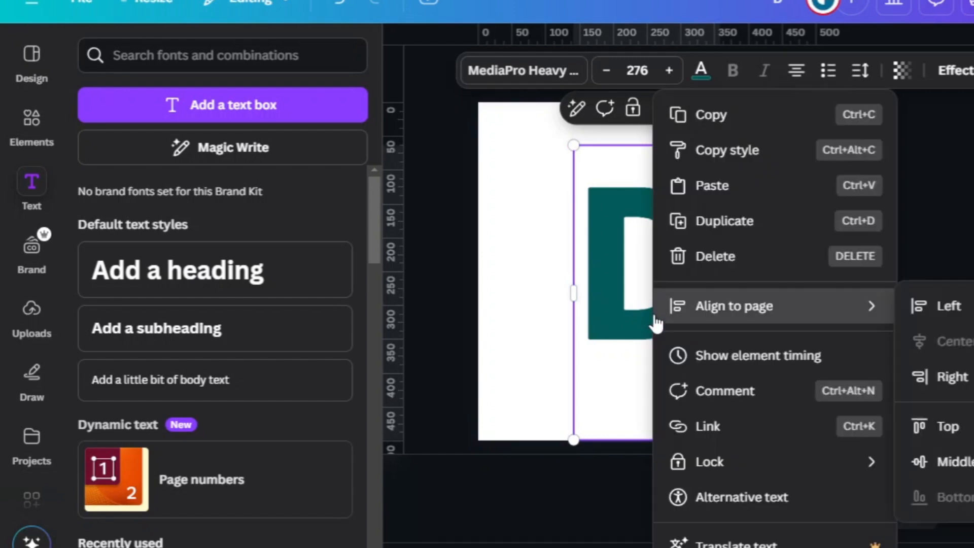
left_click(686, 116)
Paste the copied D onto pages 2 and 3
left_click(754, 531)
right_click(641, 296)
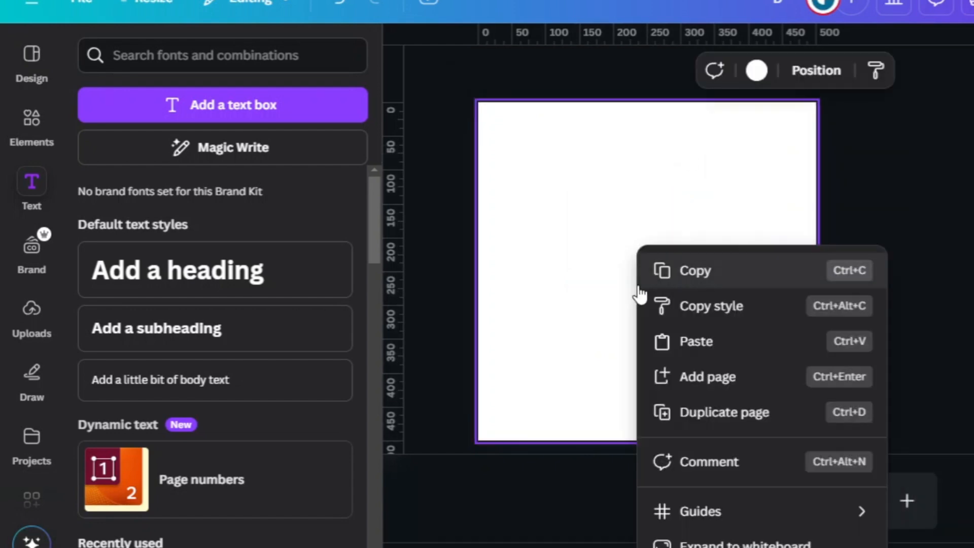
left_click(659, 341)
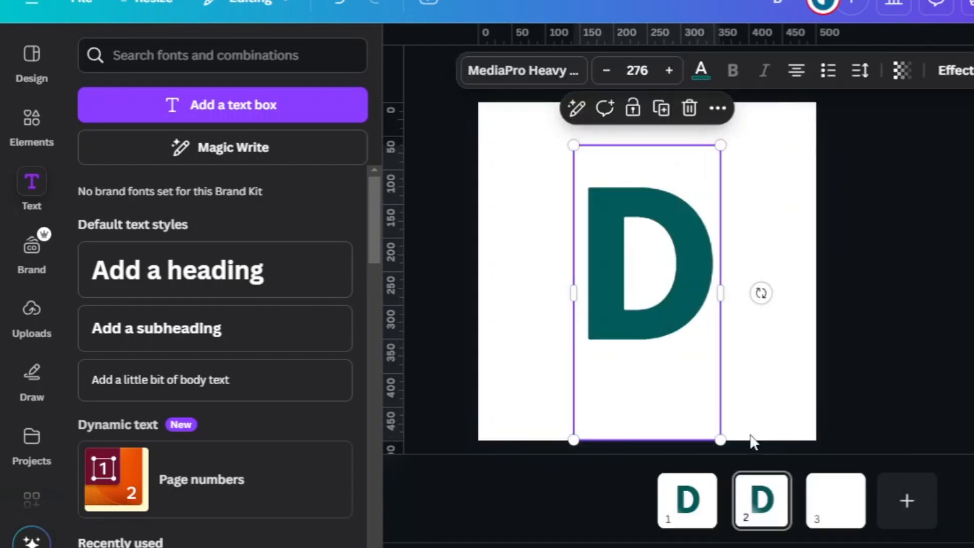
left_click(830, 505)
right_click(656, 248)
left_click(692, 339)
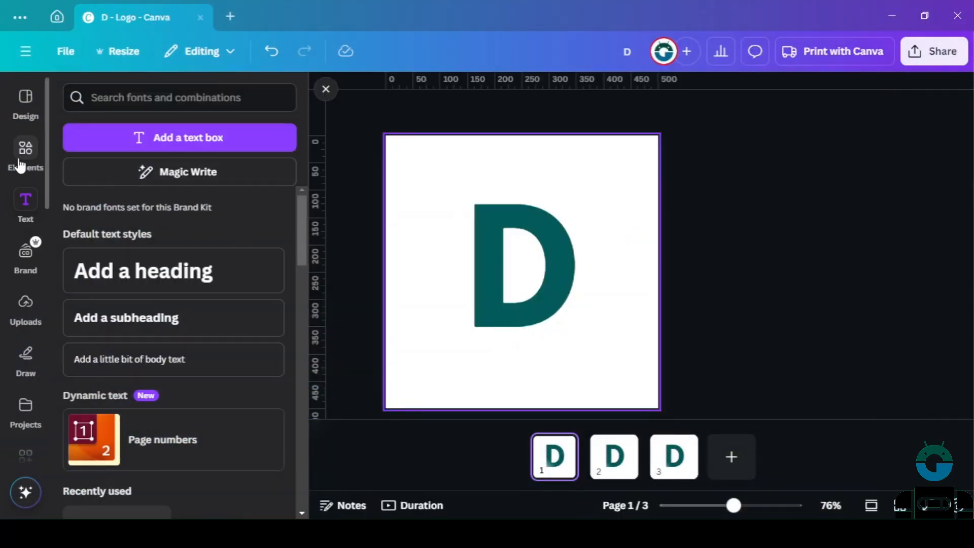
Add a square shape to page 1 and fit it inside the D to fill the letter's hollow centre
left_click(21, 165)
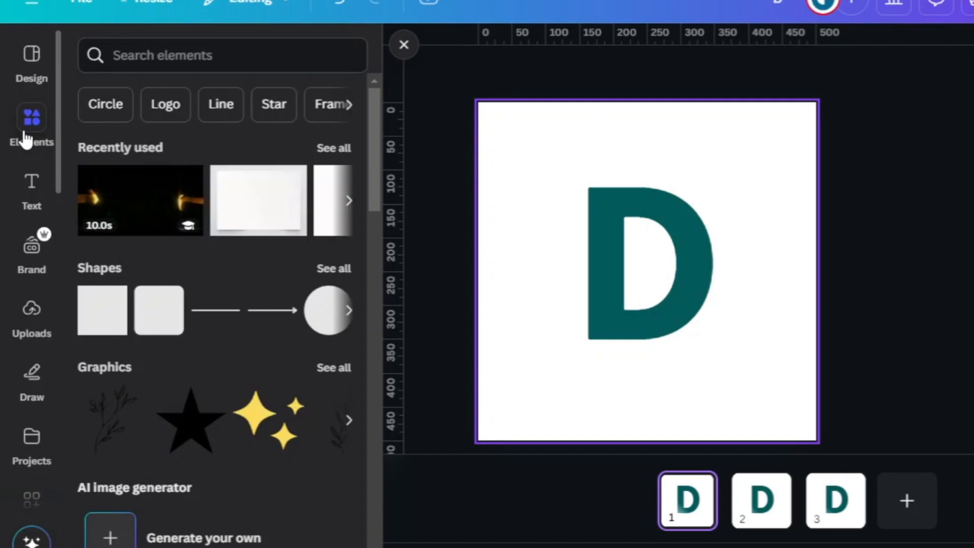
left_click(100, 318)
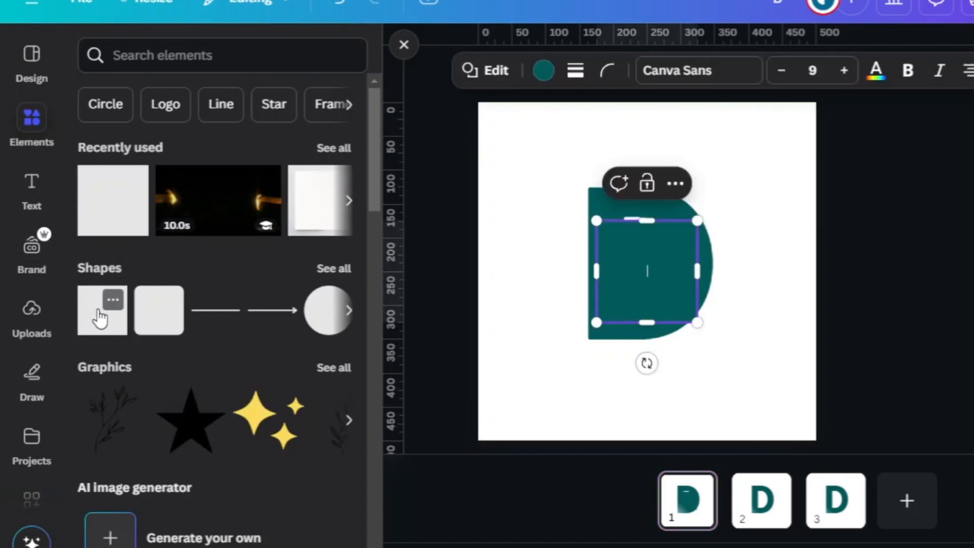
left_click_drag(698, 322, 663, 288)
left_click(575, 208)
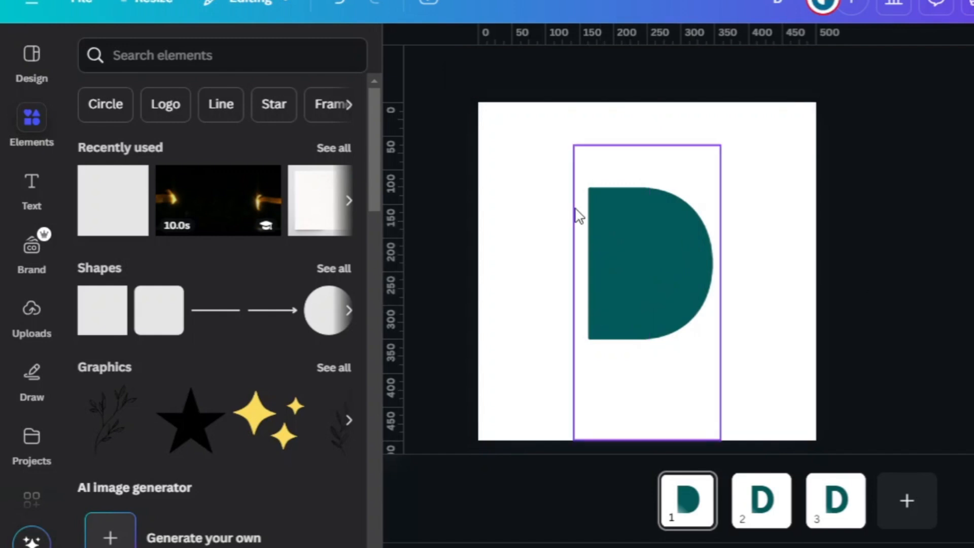
Insert the block arrow pointing right from the full shapes collection and colour it white
left_click(334, 269)
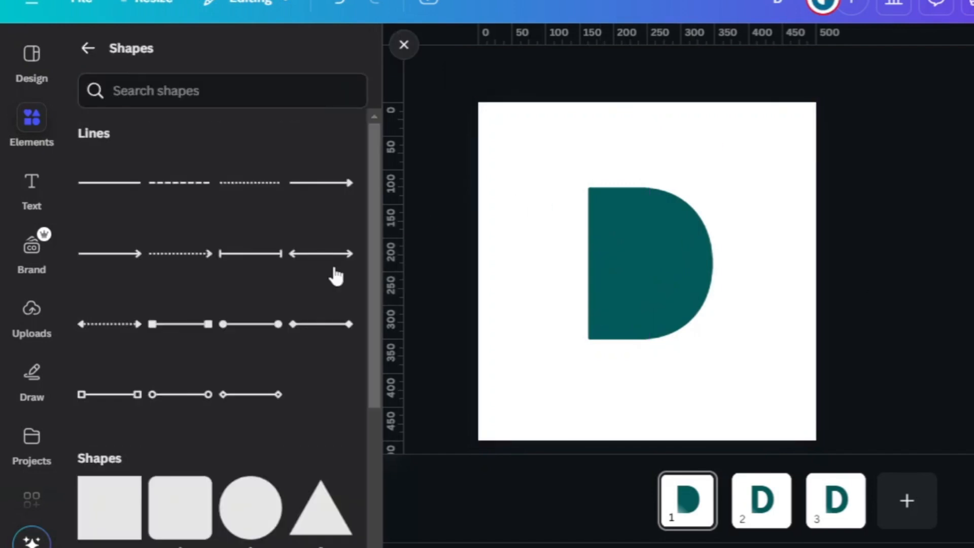
scroll(336, 275, "down", 10)
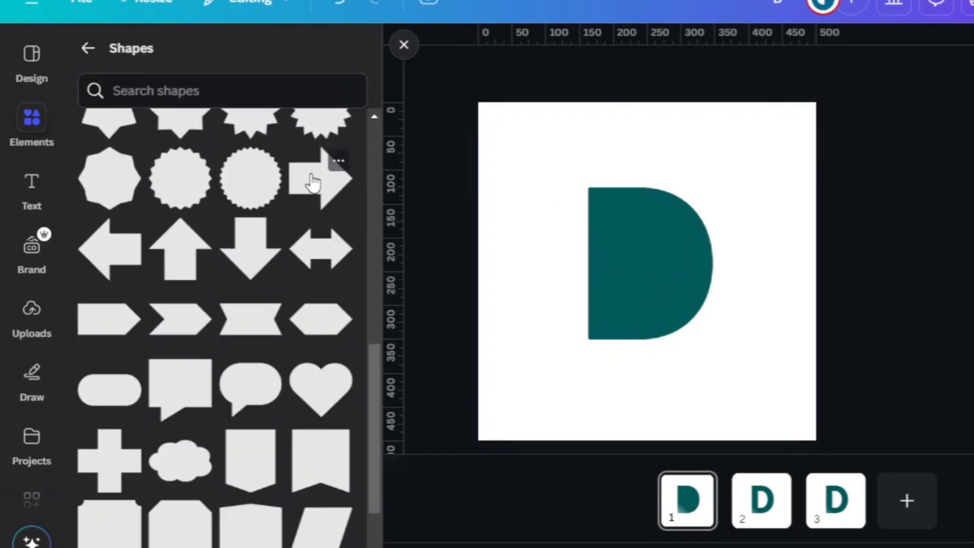
left_click(312, 181)
left_click(544, 70)
left_click(238, 189)
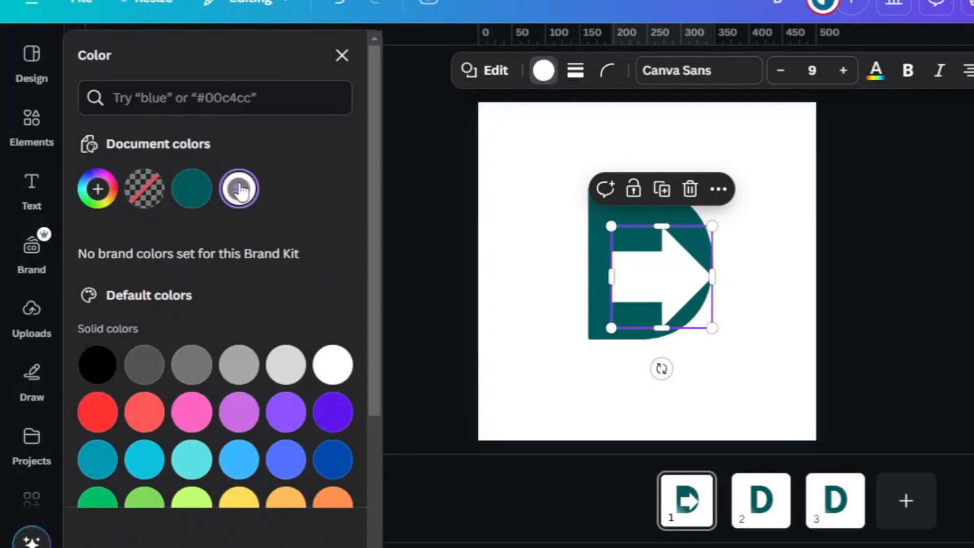
Move the white arrow to the D's left edge, shrink it to about 132 by 132 and centre it vertically on the letter
left_click_drag(670, 276, 644, 265)
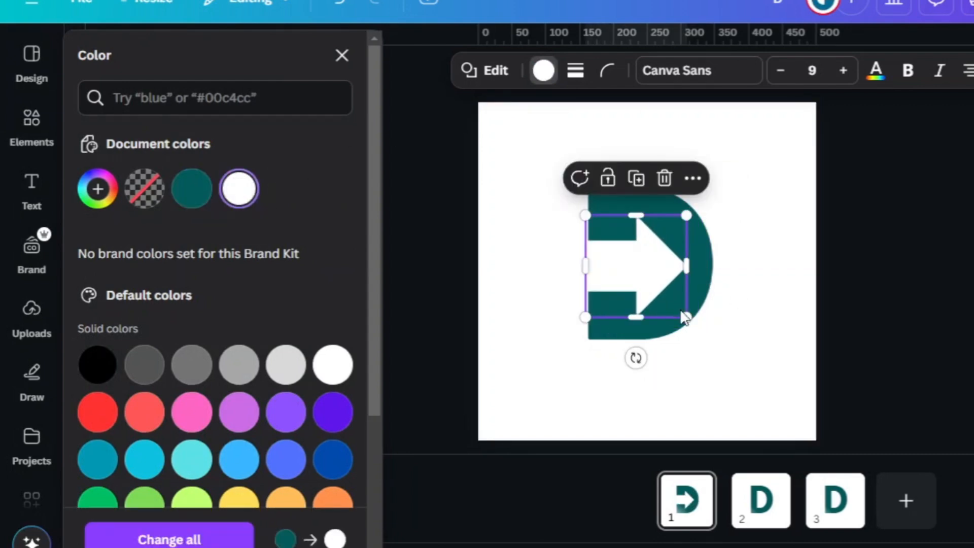
left_click_drag(683, 317, 676, 305)
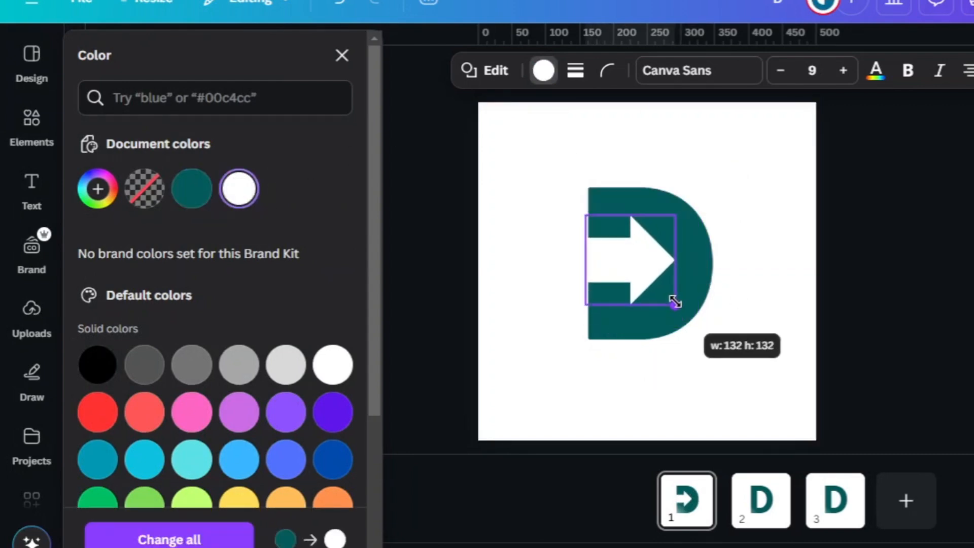
left_click_drag(642, 255, 646, 259)
left_click(826, 252)
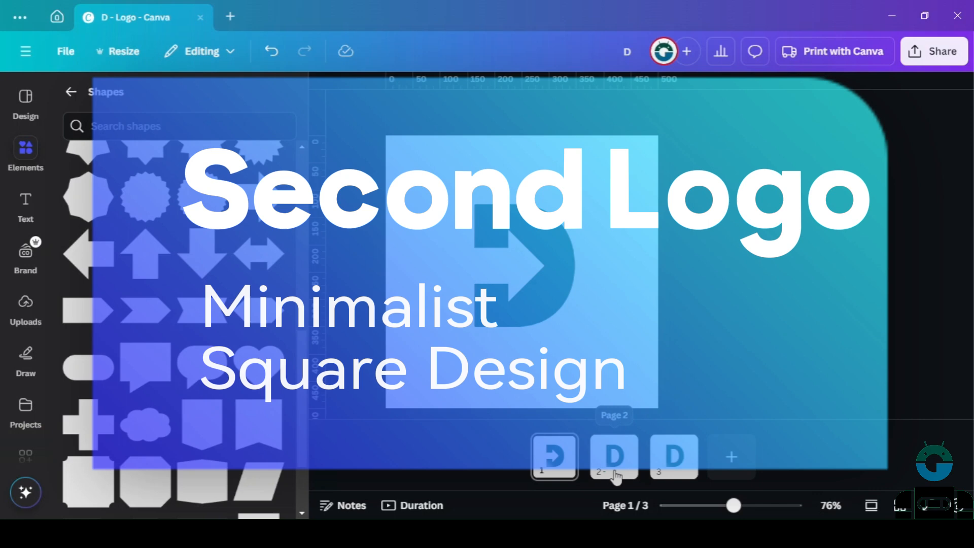
Insert a square on page 2 and shrink it to a small block about 51 wide, matching the D's vertical stem
left_click(763, 520)
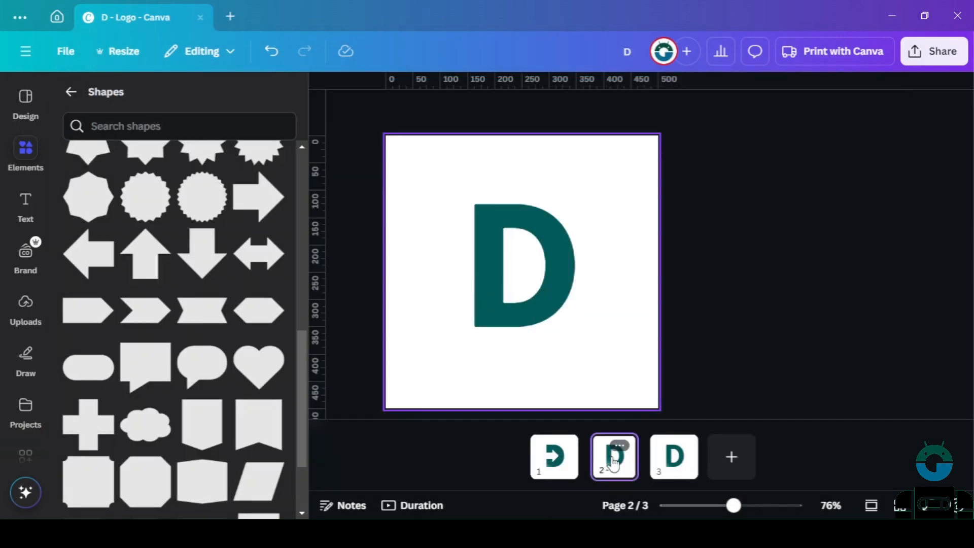
scroll(138, 265, "up", 10)
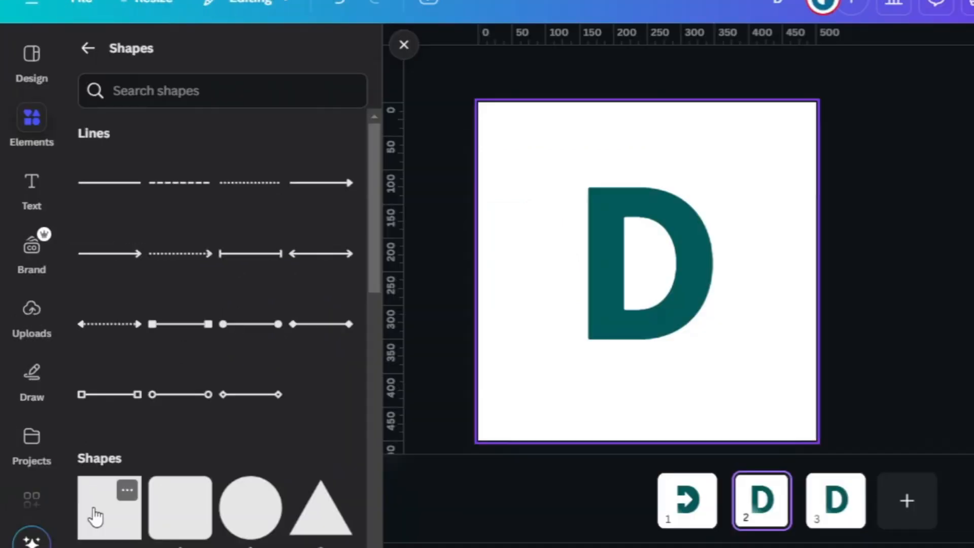
left_click(96, 517)
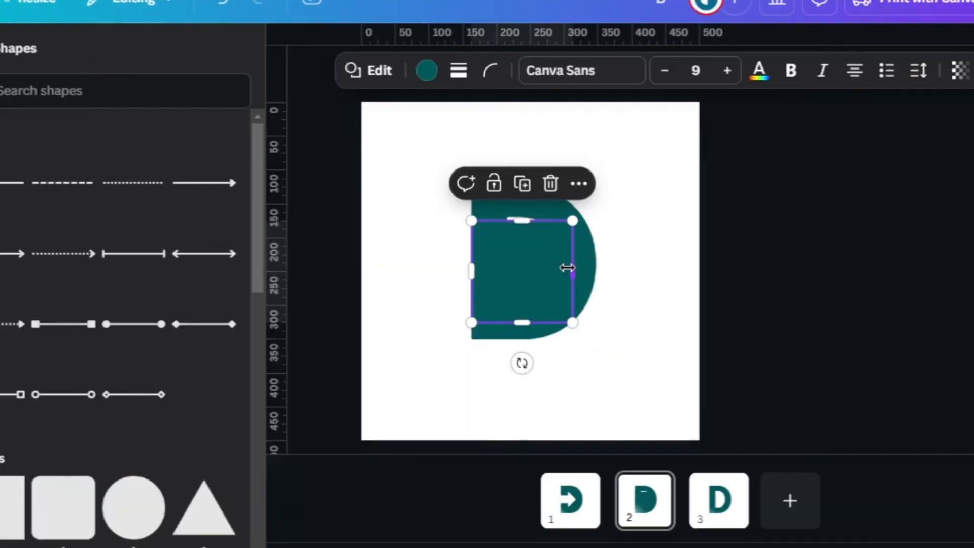
left_click_drag(698, 272, 617, 261)
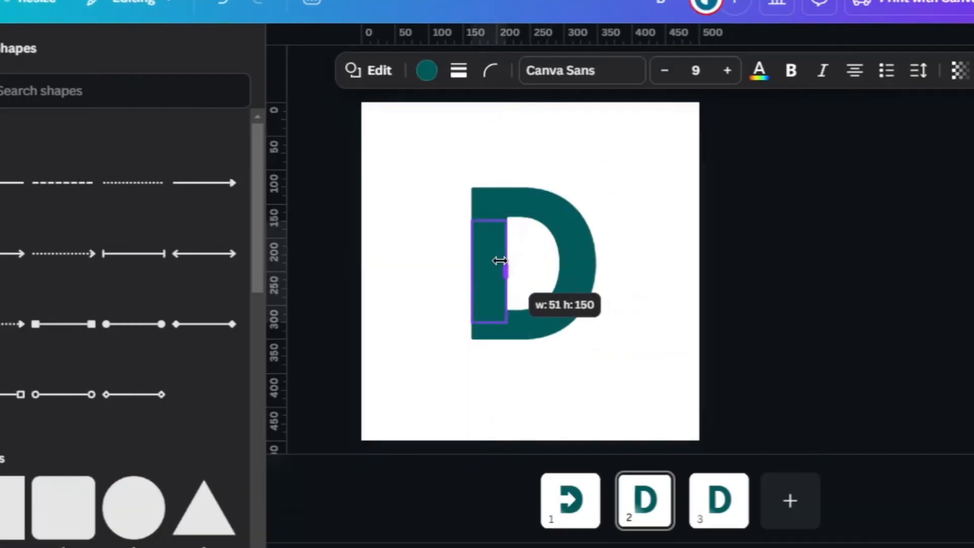
left_click_drag(500, 260, 500, 260)
mouse_move(489, 219)
left_mouse_down()
mouse_move(488, 287)
mouse_move(465, 249)
mouse_move(491, 318)
mouse_move(495, 238)
left_mouse_up()
Colour the small square on the D's stem white so it cuts a notch in the letter
left_click(489, 251)
left_click(426, 71)
left_click(122, 188)
Position the matching teal square just outside the D's stem, flush with the left side of the white notch
mouse_move(447, 238)
left_mouse_down()
mouse_move(424, 238)
mouse_move(461, 230)
left_mouse_up()
left_click(480, 241)
left_click(710, 259)
left_click(501, 235)
left_click(739, 260)
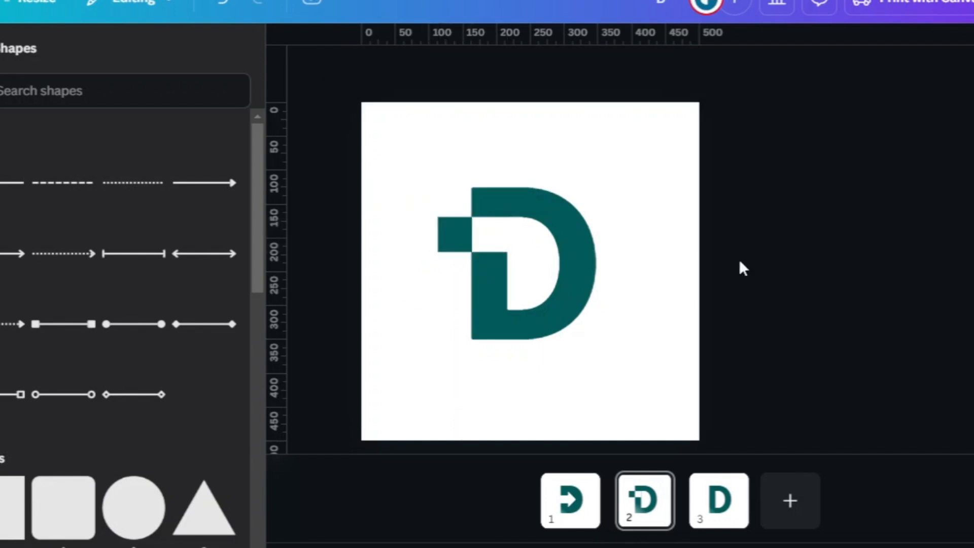
left_click(455, 233)
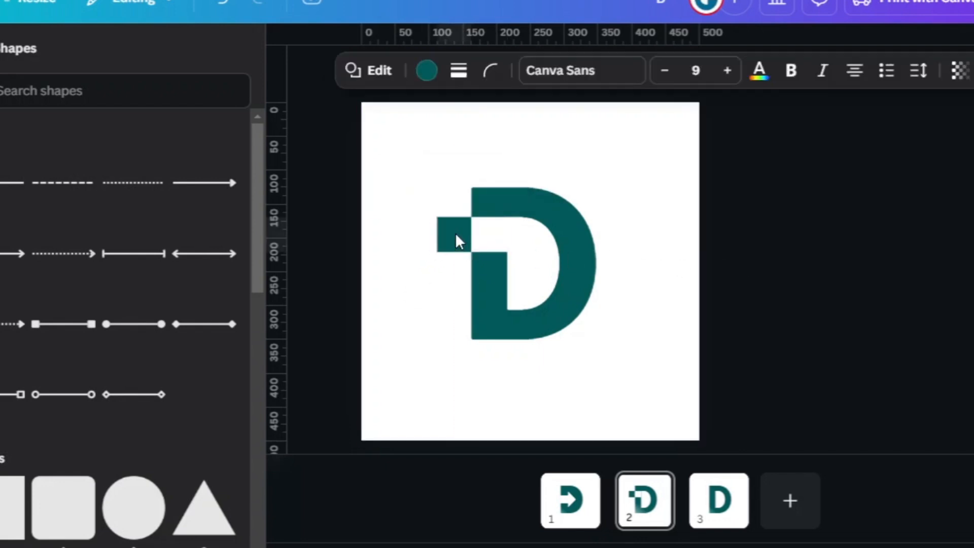
left_click(753, 263)
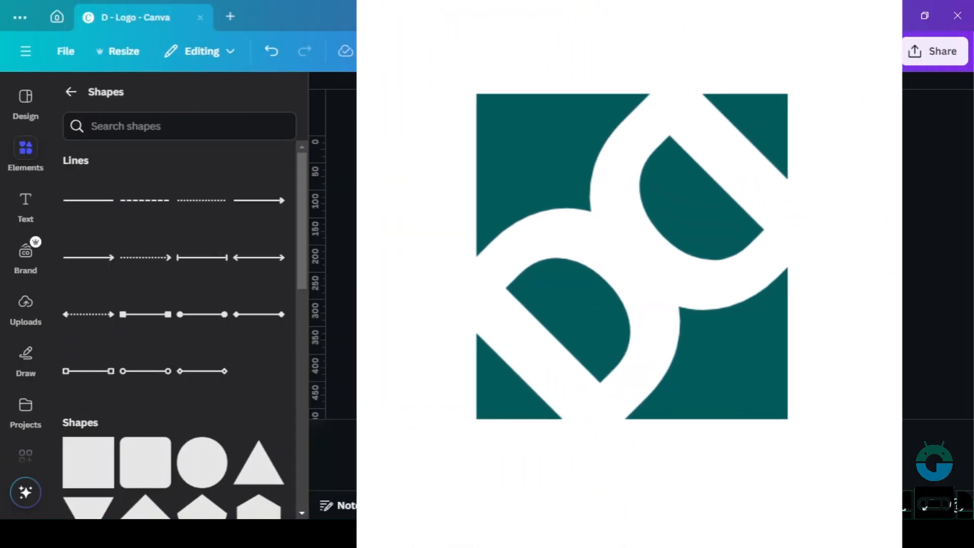
Insert a teal square on page 3 and enlarge it to about 320 by 320, centred over the letter D
left_click(86, 478)
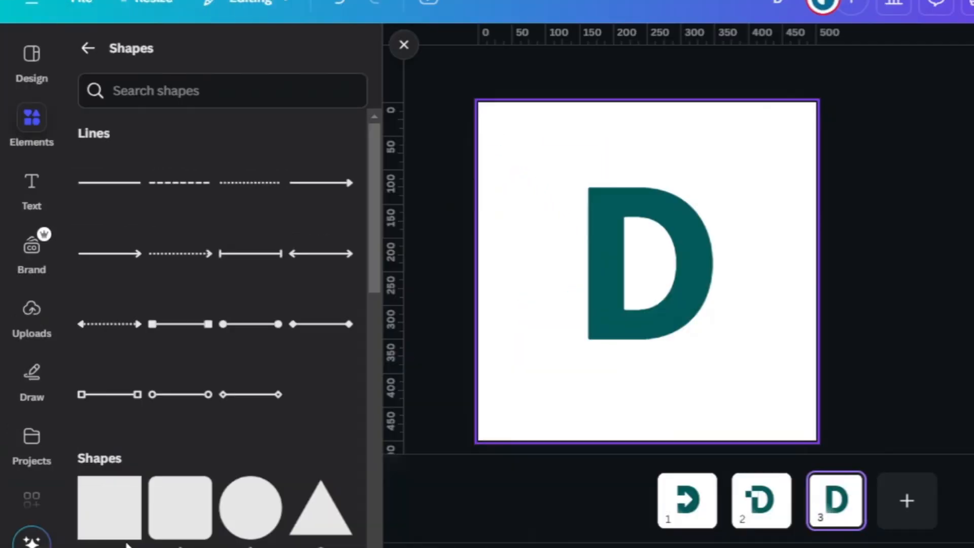
left_click(108, 526)
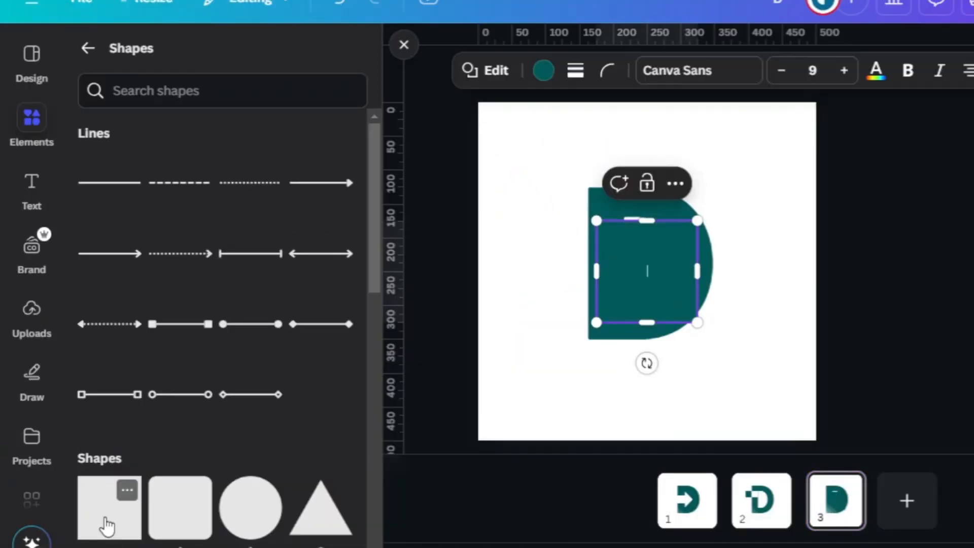
left_click_drag(600, 220, 544, 160)
left_click_drag(699, 322, 757, 380)
left_click(911, 236)
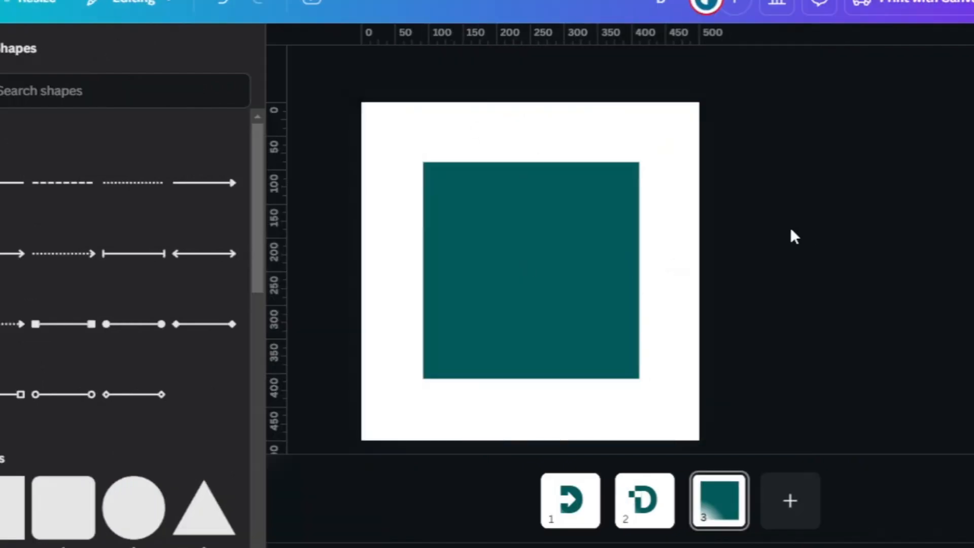
Send the large teal square to the back, behind the letter D
left_click(601, 243)
right_click(602, 243)
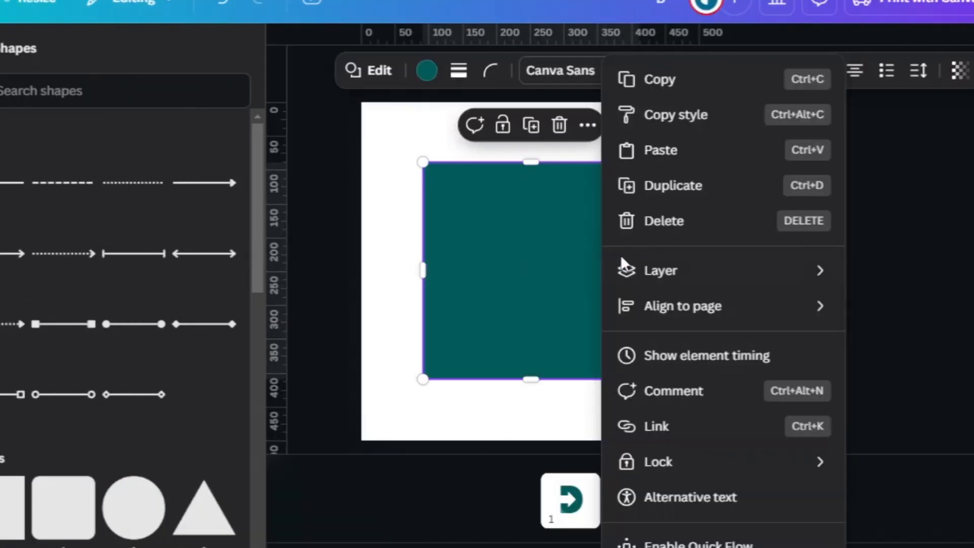
mouse_move(625, 271)
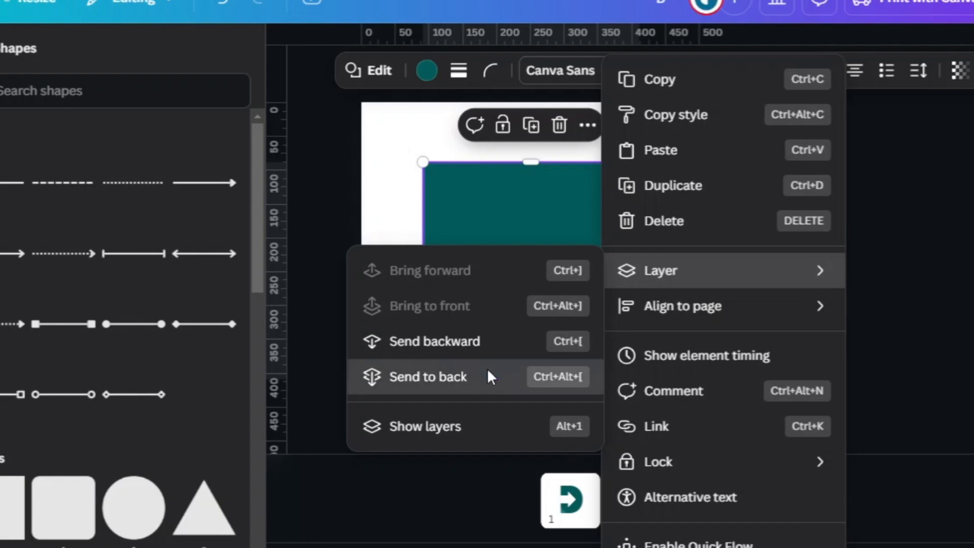
left_click(490, 377)
Colour the letter D white (#ffffff) and rotate it about 45° counterclockwise
left_click(704, 84)
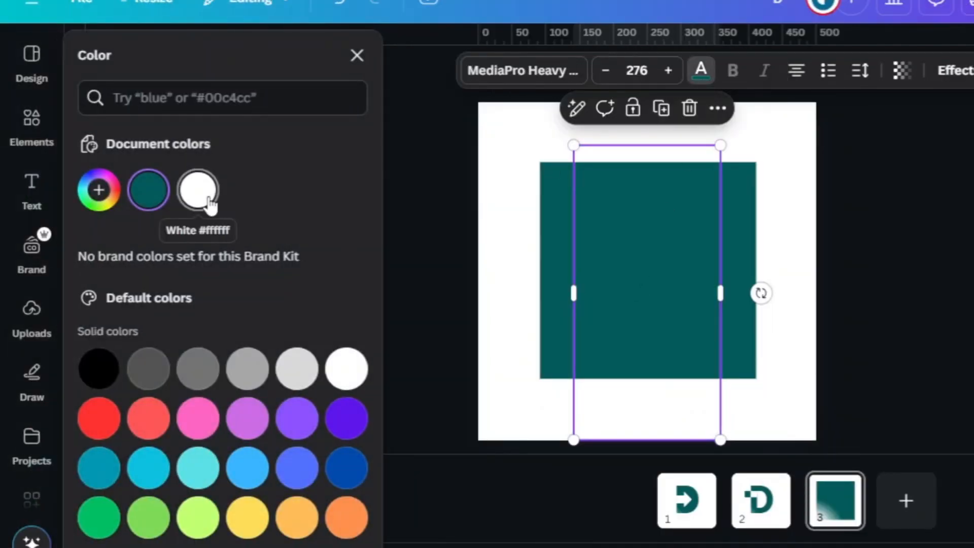
left_click(191, 189)
left_click_drag(761, 294, 803, 146)
left_click(837, 158)
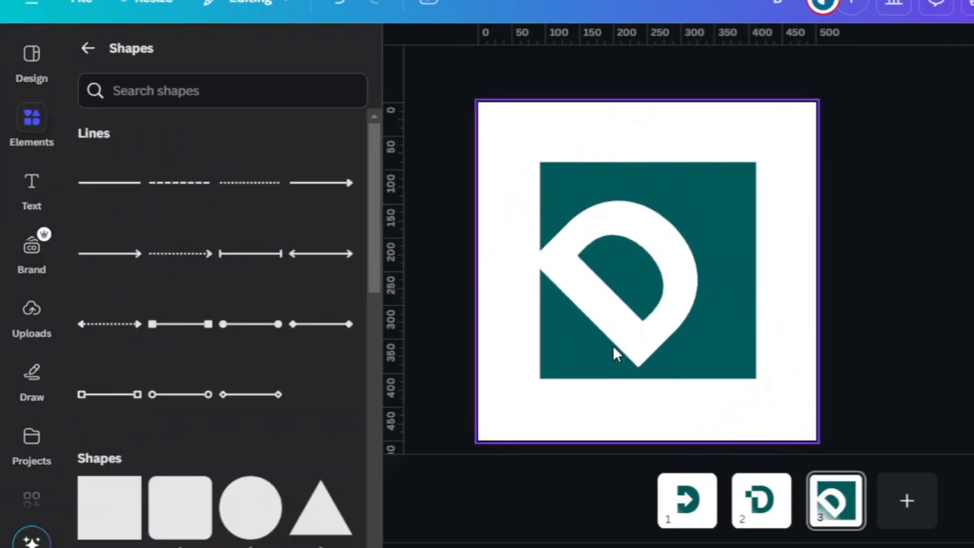
Move the white D into the square's lower-left corner so it overlaps the edges, and shrink it to font size 253
left_click(612, 319)
left_click_drag(613, 319, 591, 355)
left_click_drag(782, 381, 755, 373)
double_click(662, 282)
left_click(832, 294)
Duplicate the white D into the square's upper-right corner, rotate the copy 180° and enlarge it to font size 277
left_click_drag(626, 324, 740, 216)
left_click(638, 146)
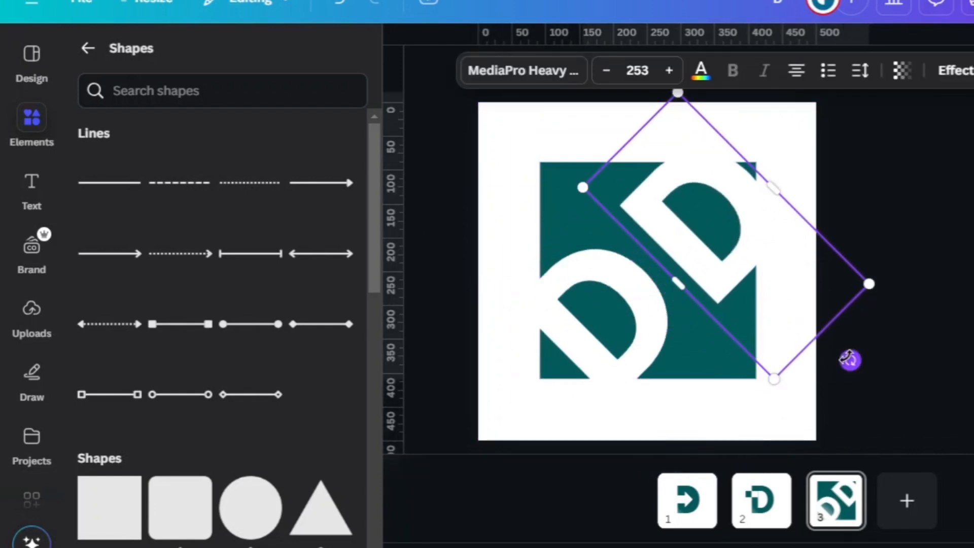
left_click_drag(850, 359, 657, 167)
left_click_drag(807, 260, 756, 229)
left_click_drag(539, 163, 512, 153)
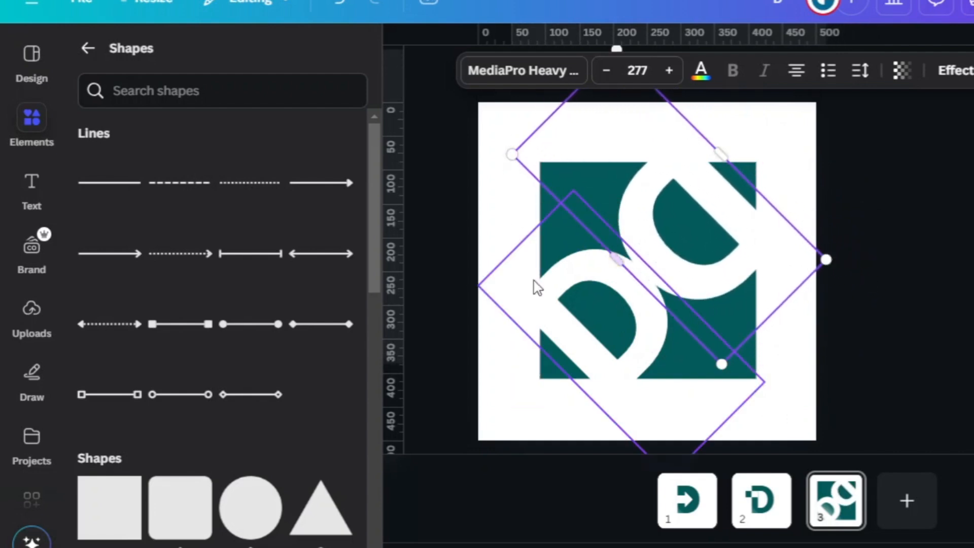
Set the lower-left D's font size to 277 to match the rotated copy
left_click(565, 317)
left_click(635, 70)
type("277")
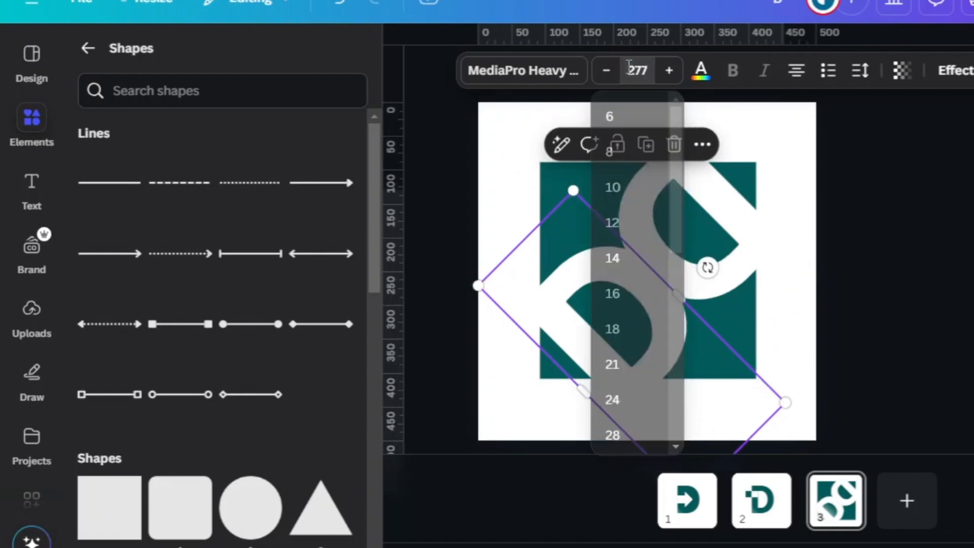
key("Return")
left_click(958, 181)
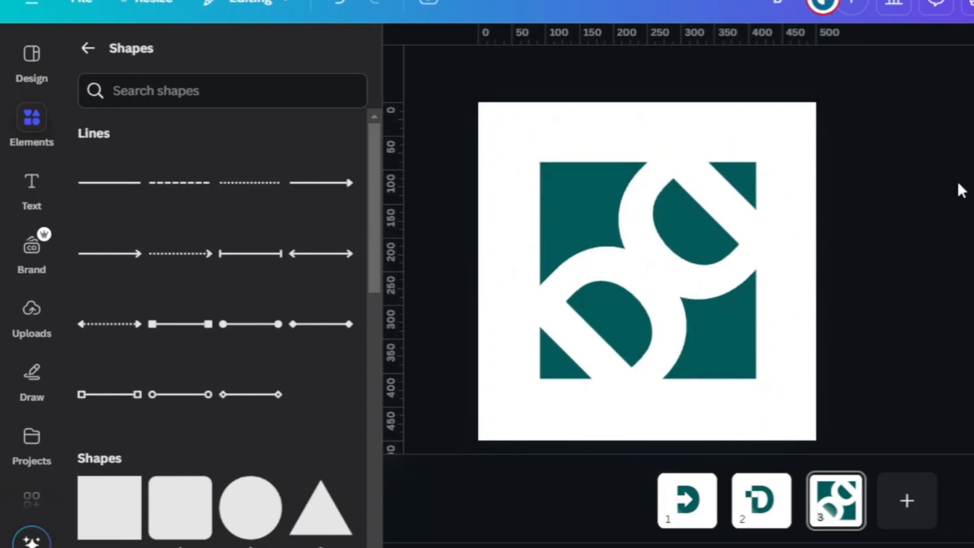
Nudge the upper-right D slightly down against the lower D, and group both letters with the square
left_click(757, 242)
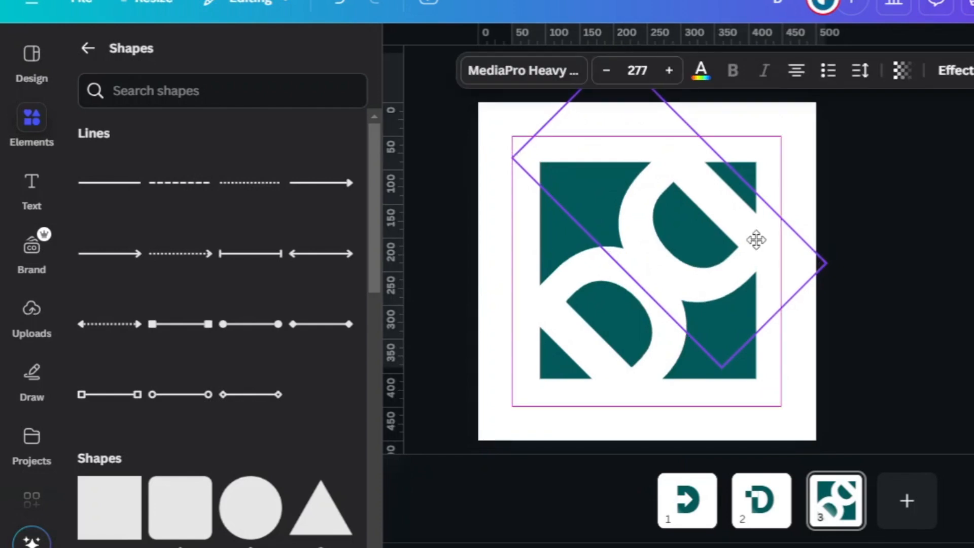
left_click(900, 220)
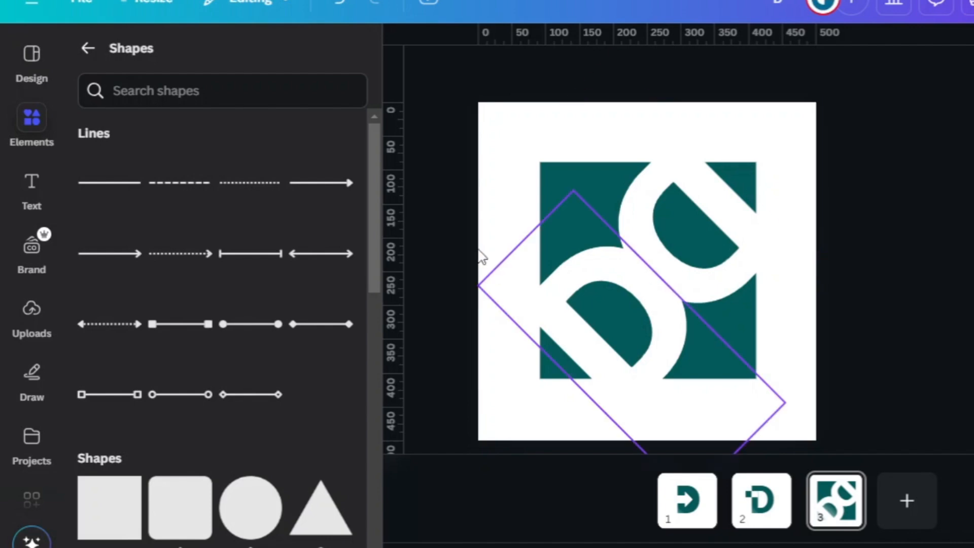
left_click_drag(437, 122, 839, 449)
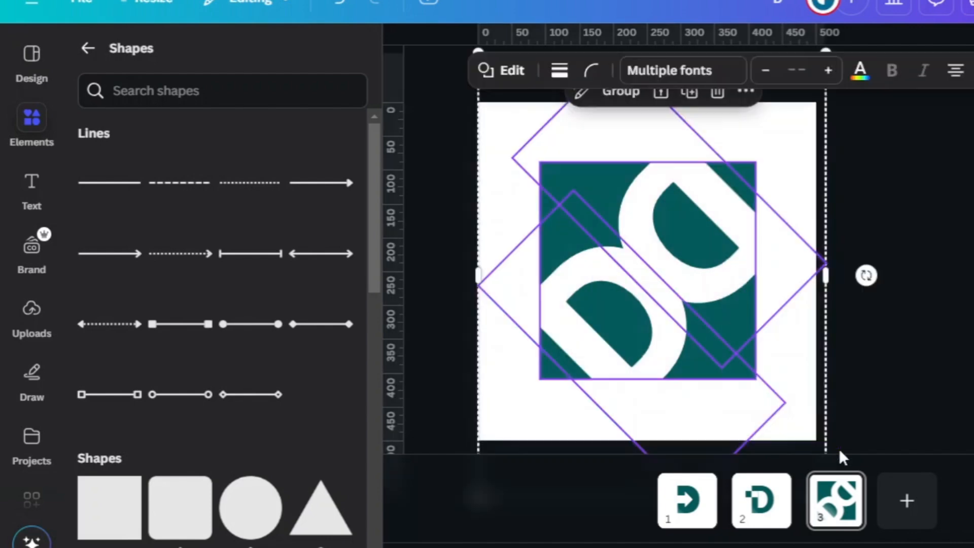
left_click(614, 97)
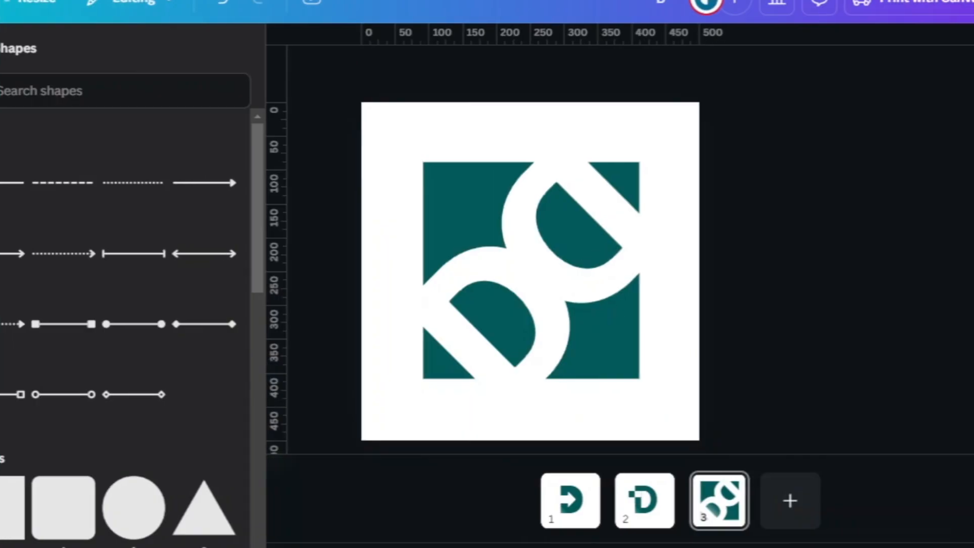
Open the download settings for all pages as PNG and set the export size to 1,000 × 1,000 px
left_click(973, 2)
left_click(785, 356)
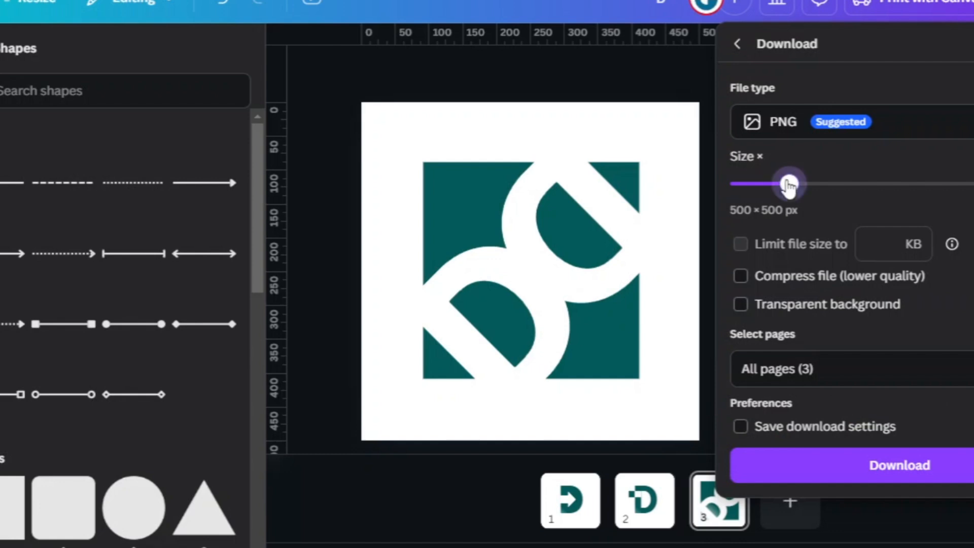
left_click_drag(789, 184, 889, 199)
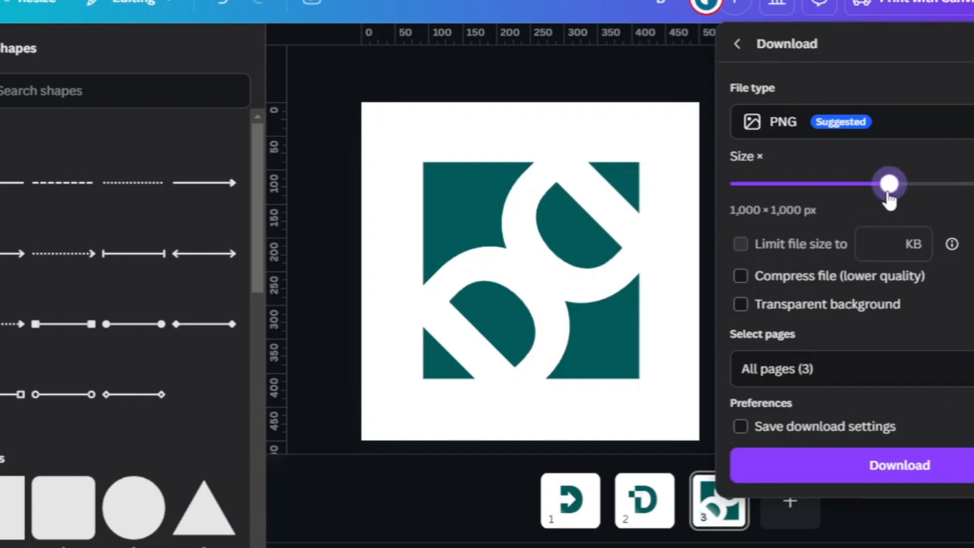
Start downloading all three pages, cancel saving the ZIP file and close the download panel
left_click(882, 472)
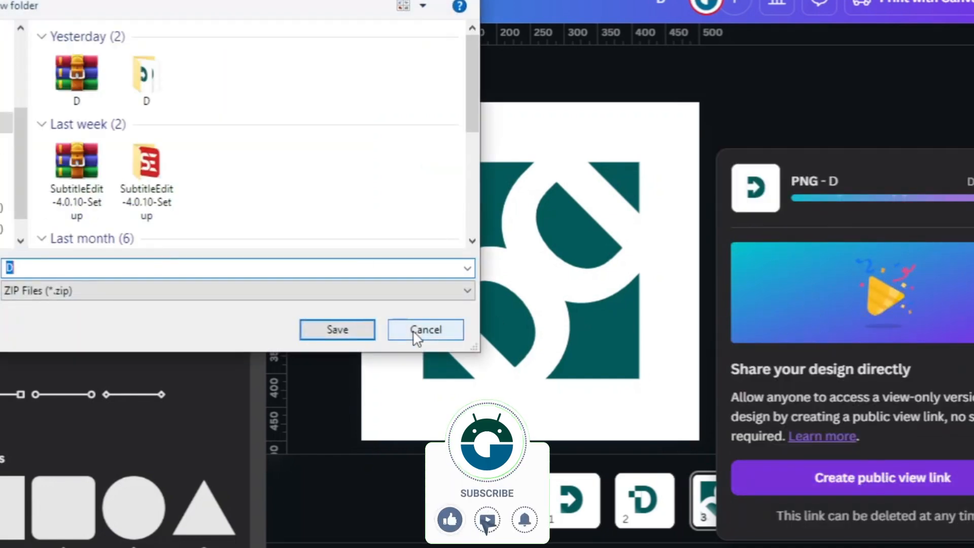
left_click(418, 331)
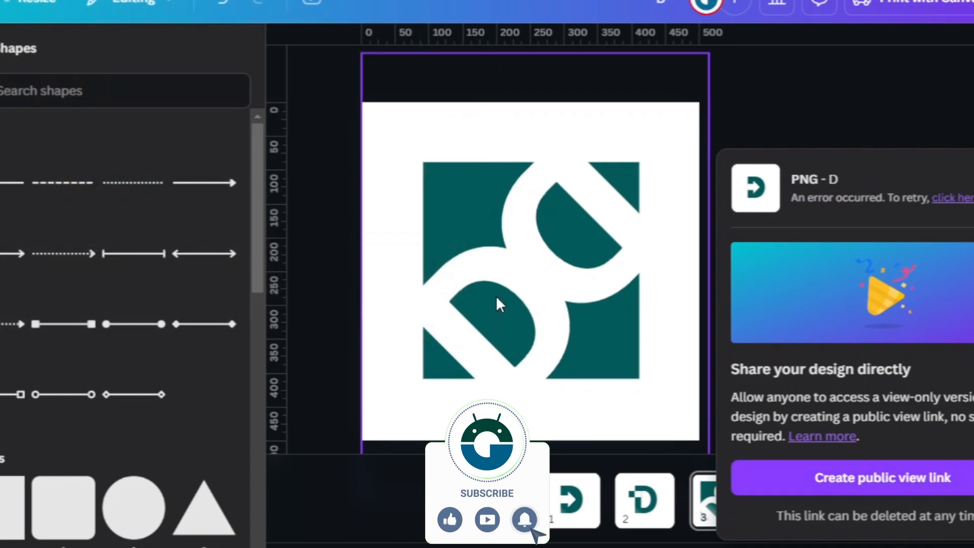
left_click(845, 99)
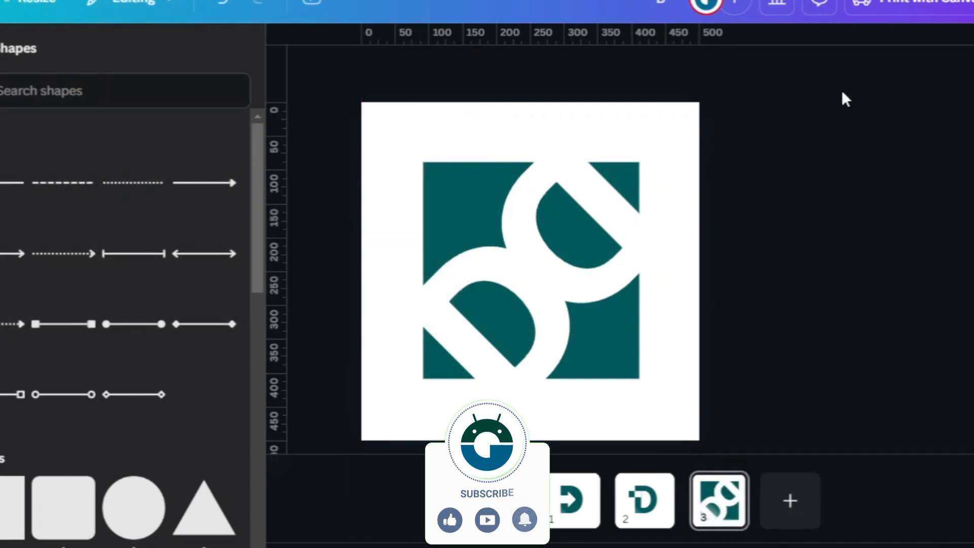